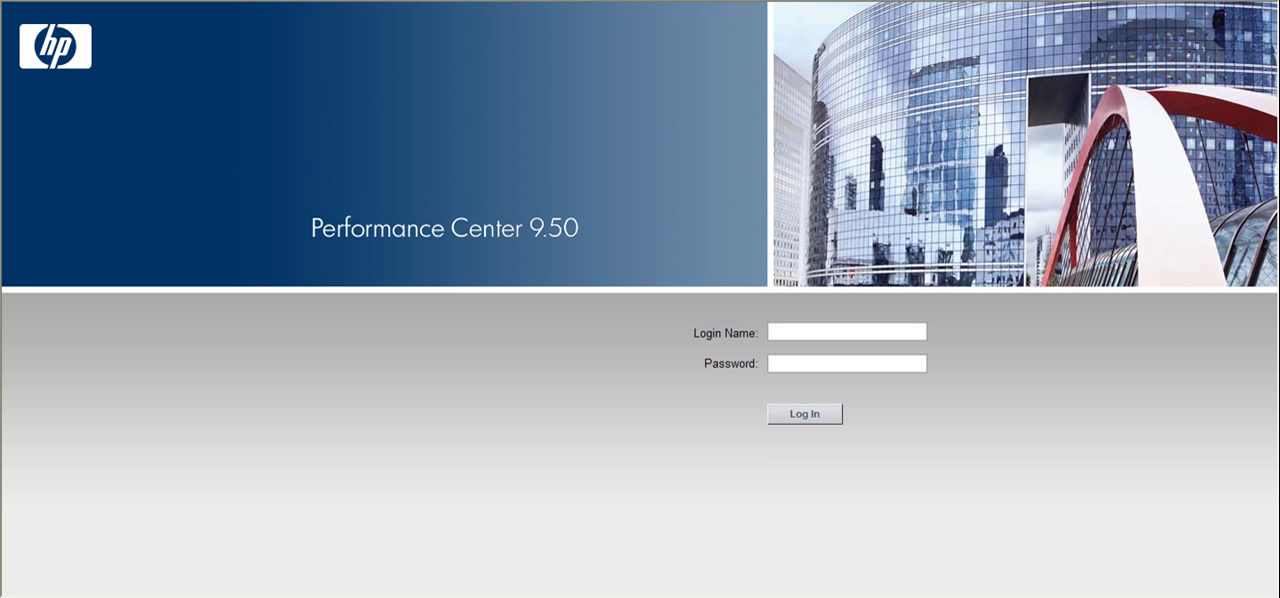
Log in to Performance Center with the login name and account password.
left_click(812, 335)
type("Adminadmin")
key("Return")
left_click(106, 134)
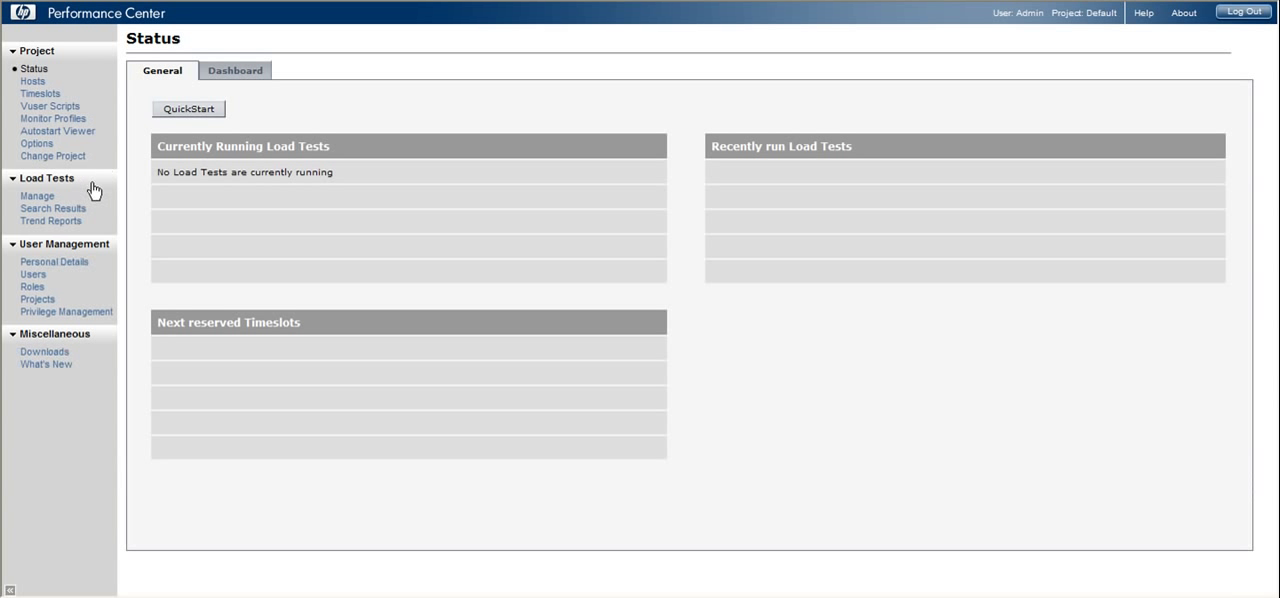
Open the Demo_Test load test's workload settings and select the web_search_load group to show its schedule.
left_click(33, 198)
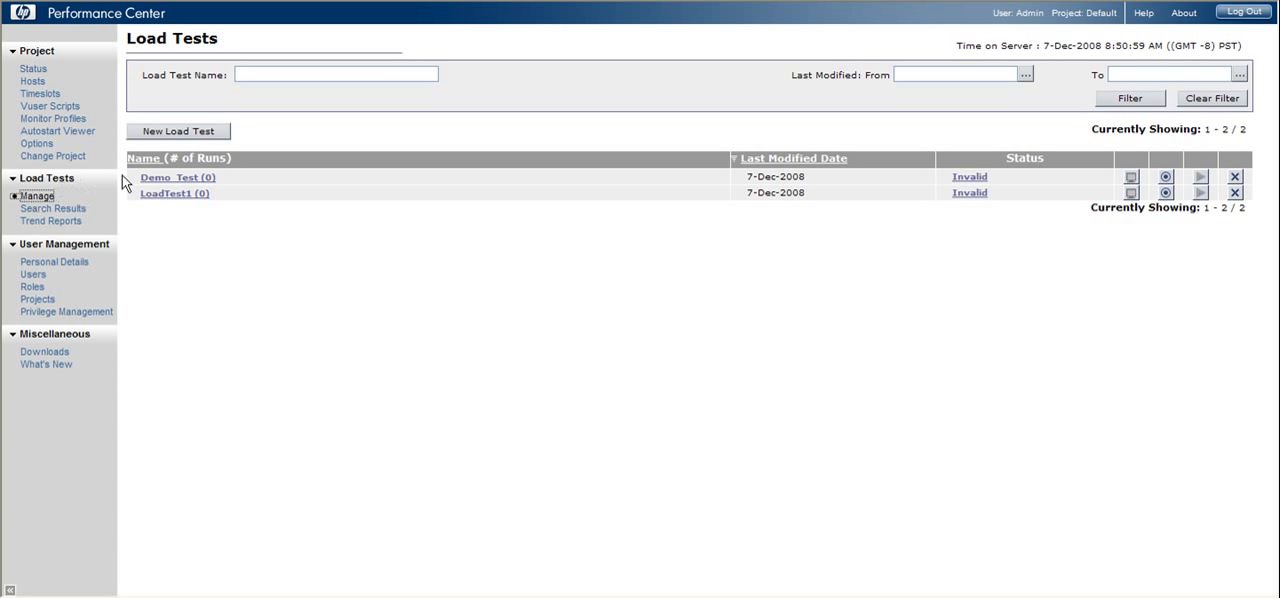
left_click(183, 179)
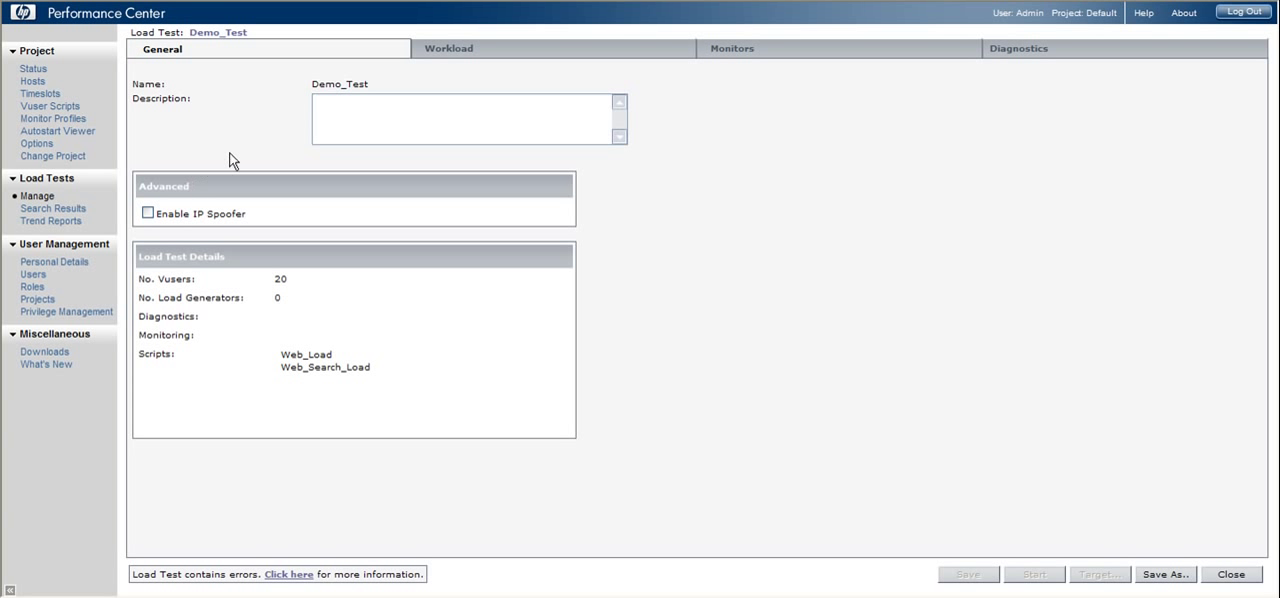
left_click(452, 57)
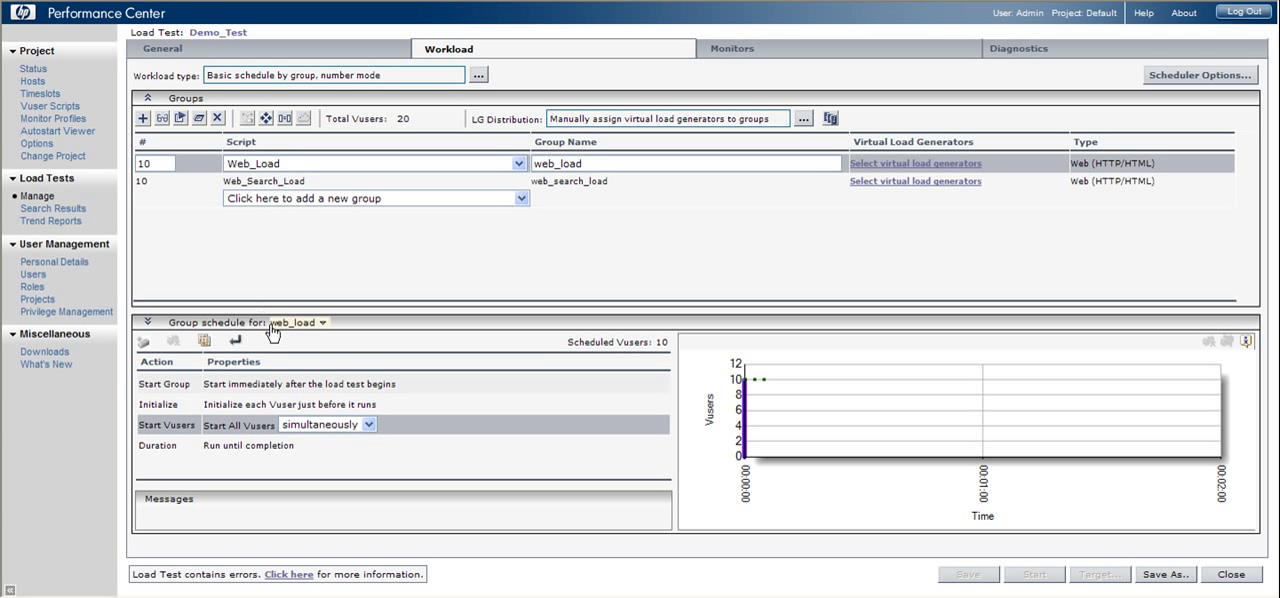
left_click(302, 185)
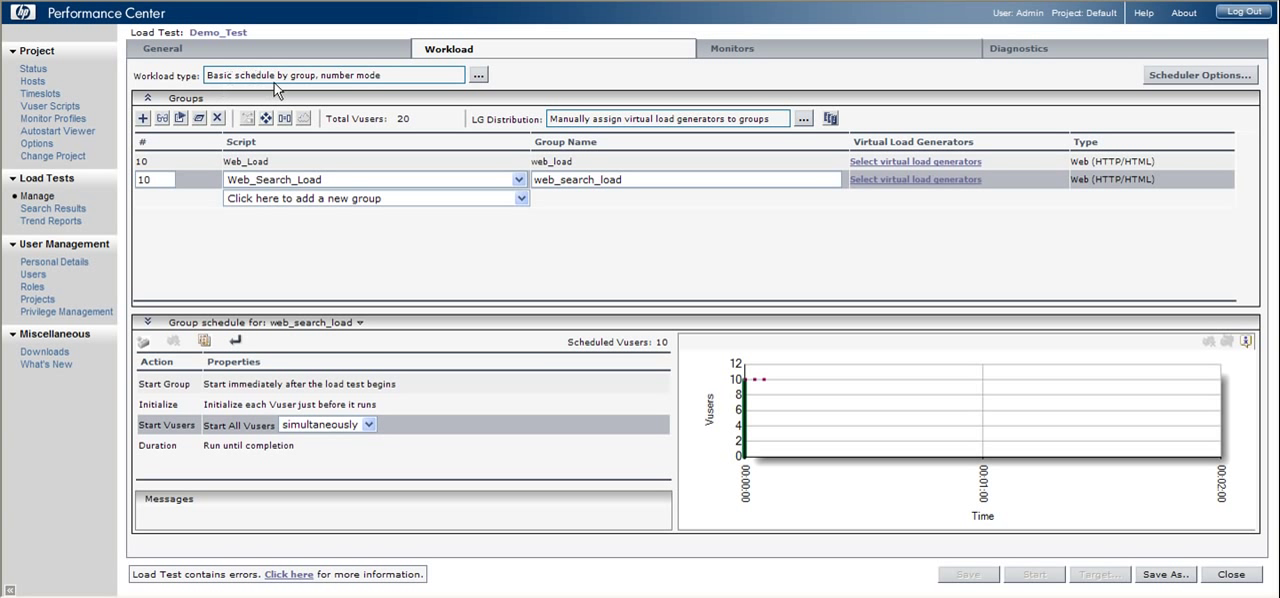
Look through the basic and real-world workload types, by load test and by group, and leave the selection without applying a change.
left_click(427, 78)
left_click(479, 78)
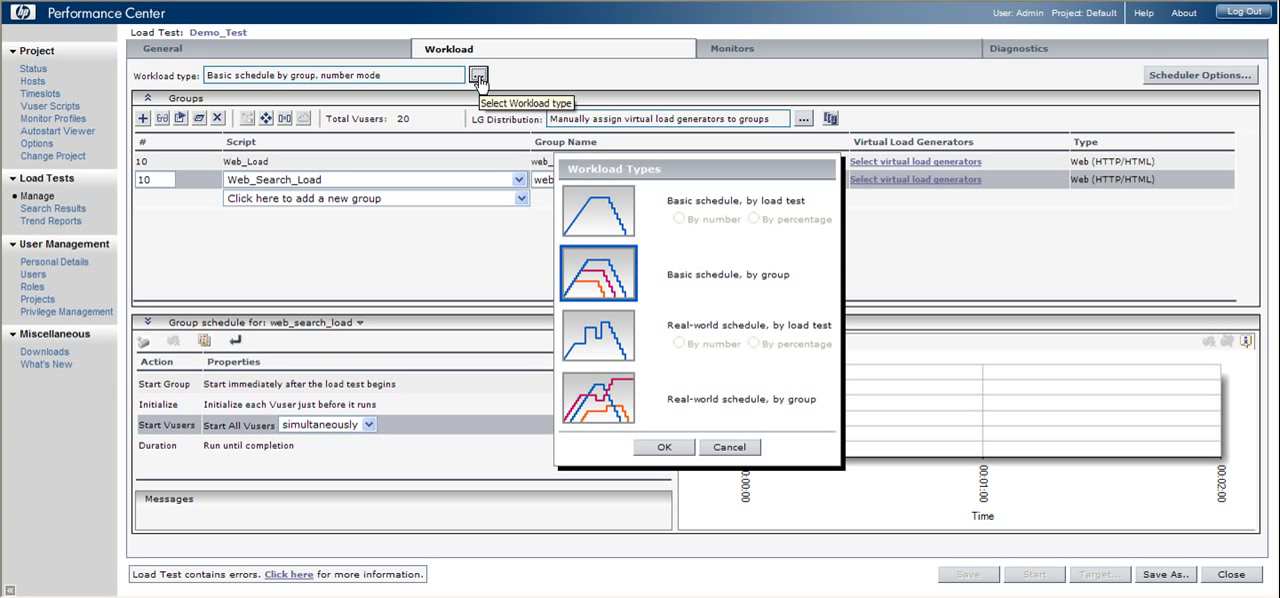
left_click(600, 214)
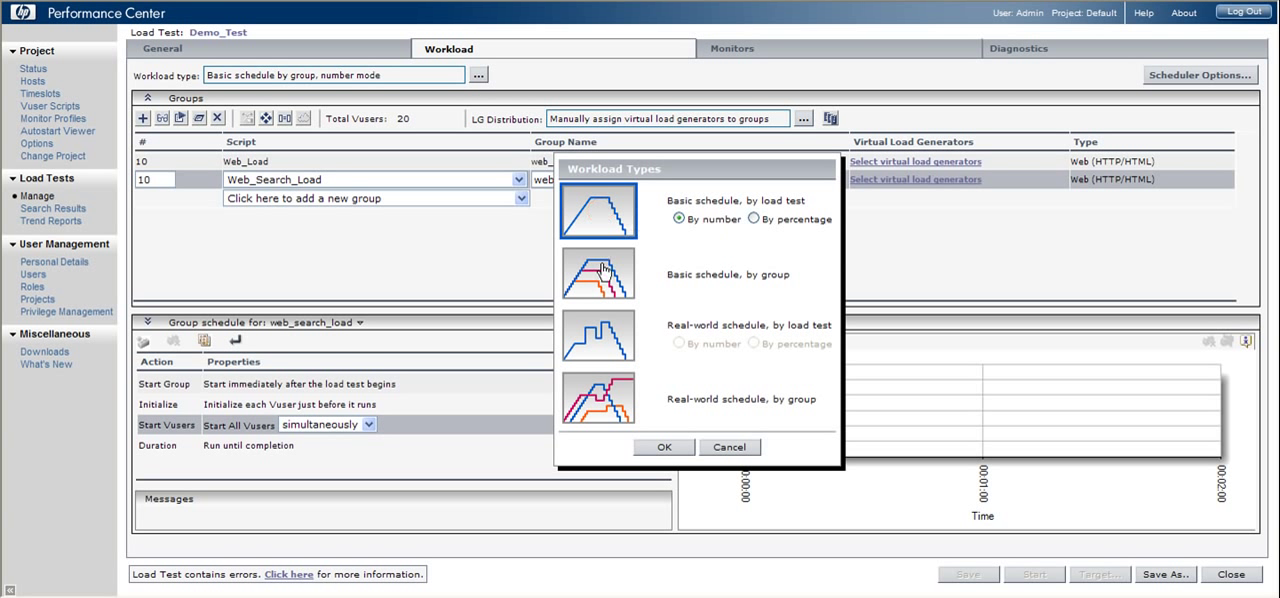
left_click(604, 268)
left_click(617, 340)
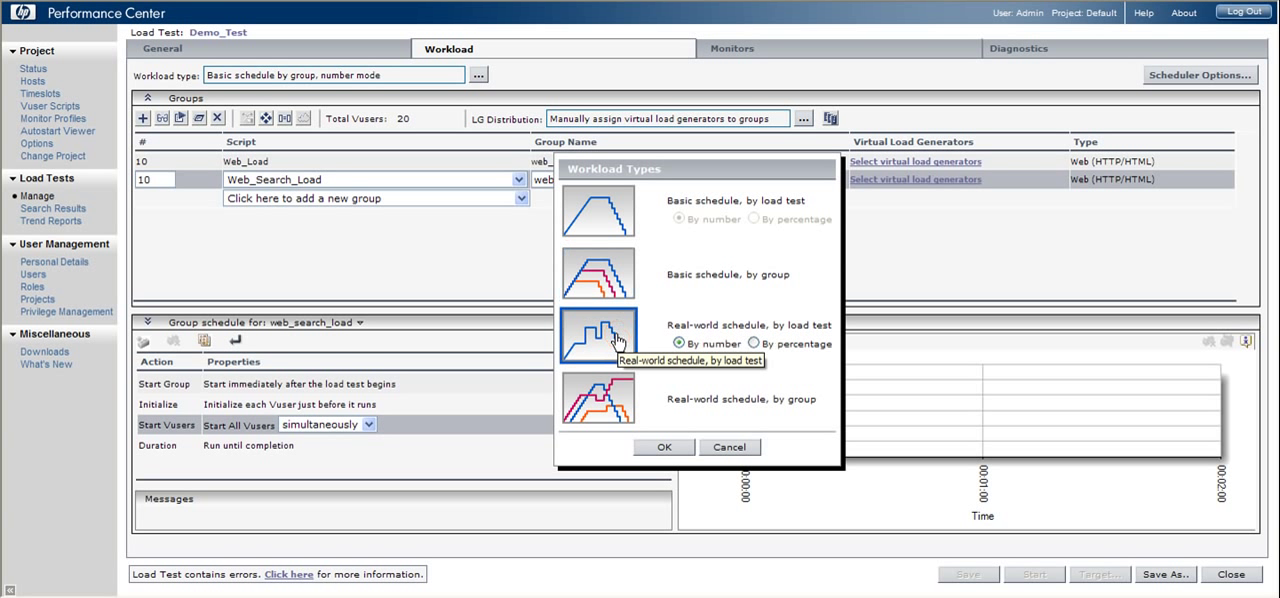
left_click(610, 395)
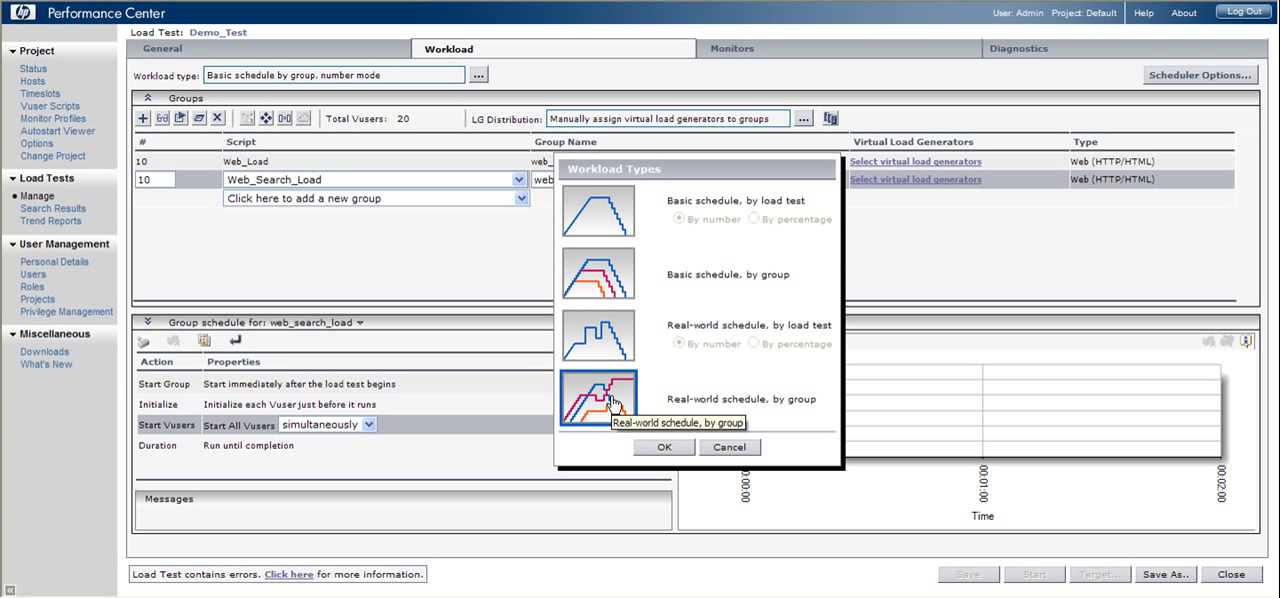
left_click(599, 289)
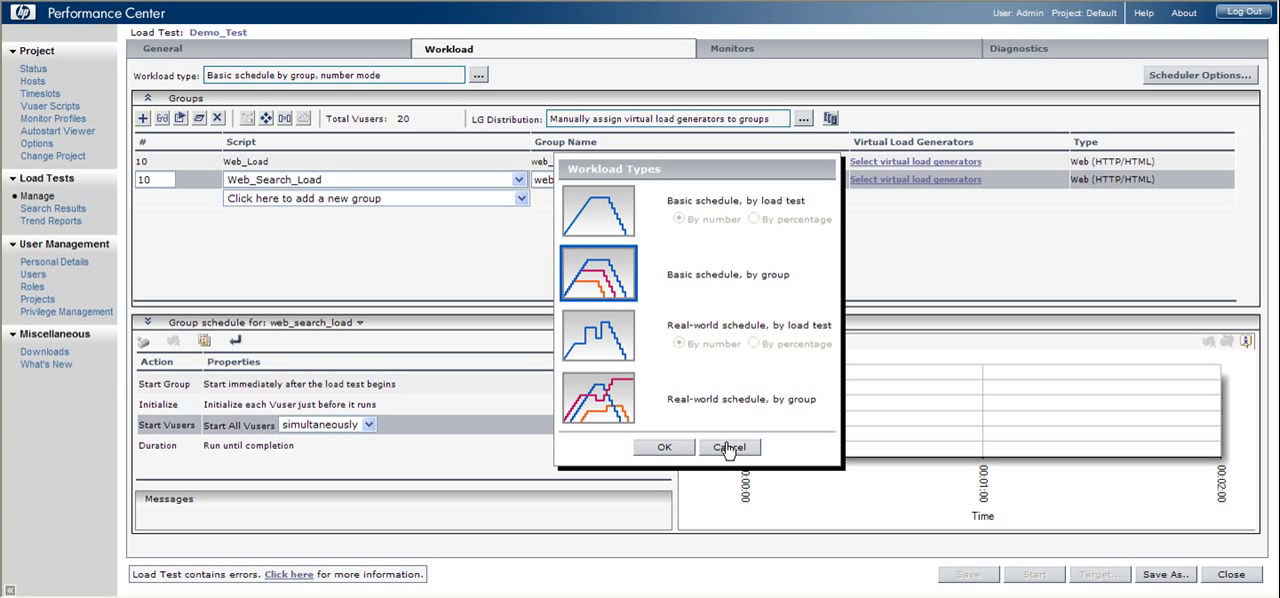
left_click(729, 447)
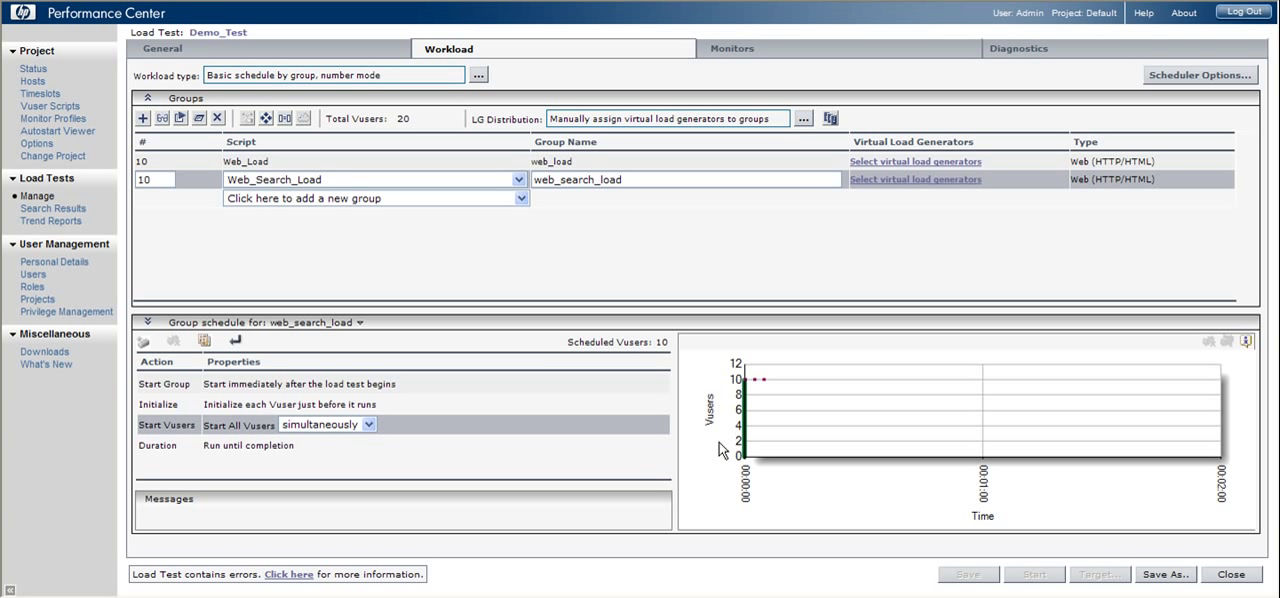
Add groups for the scripts Ajax_login, Ajax_purchase, Ajax_search, Web_GUI_delete_details, Web_GUI_sanity and Web_GUI_update_details to the load test.
left_click(143, 119)
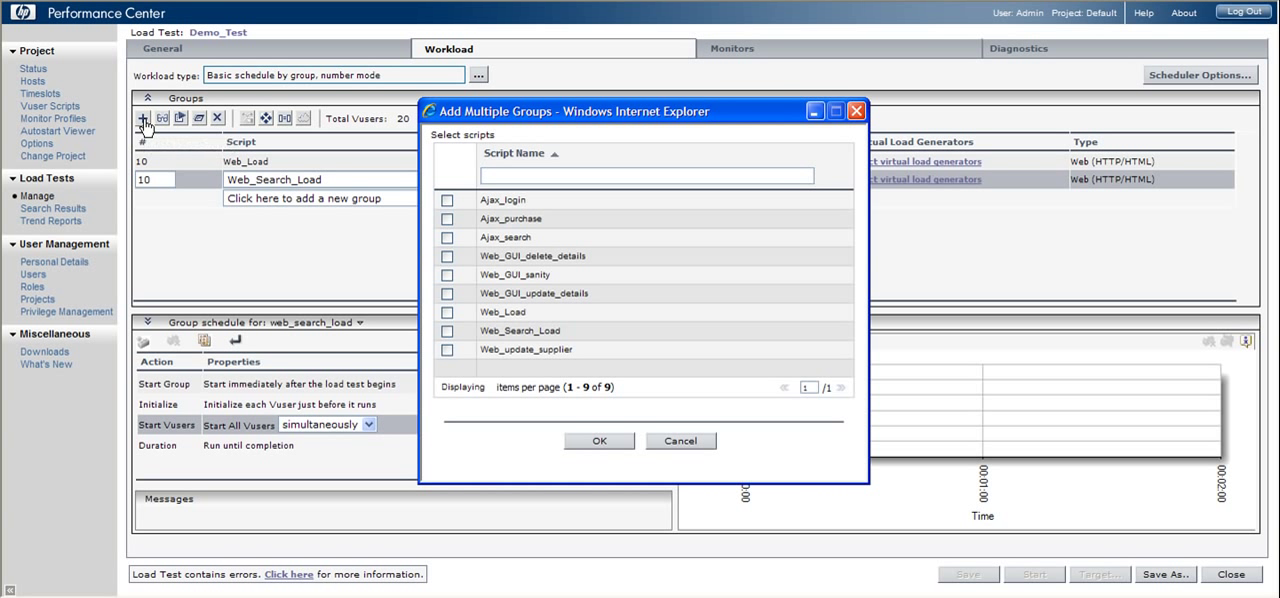
left_click(446, 202)
left_click(447, 219)
left_click(447, 238)
left_click(447, 256)
left_click(447, 276)
left_click(447, 294)
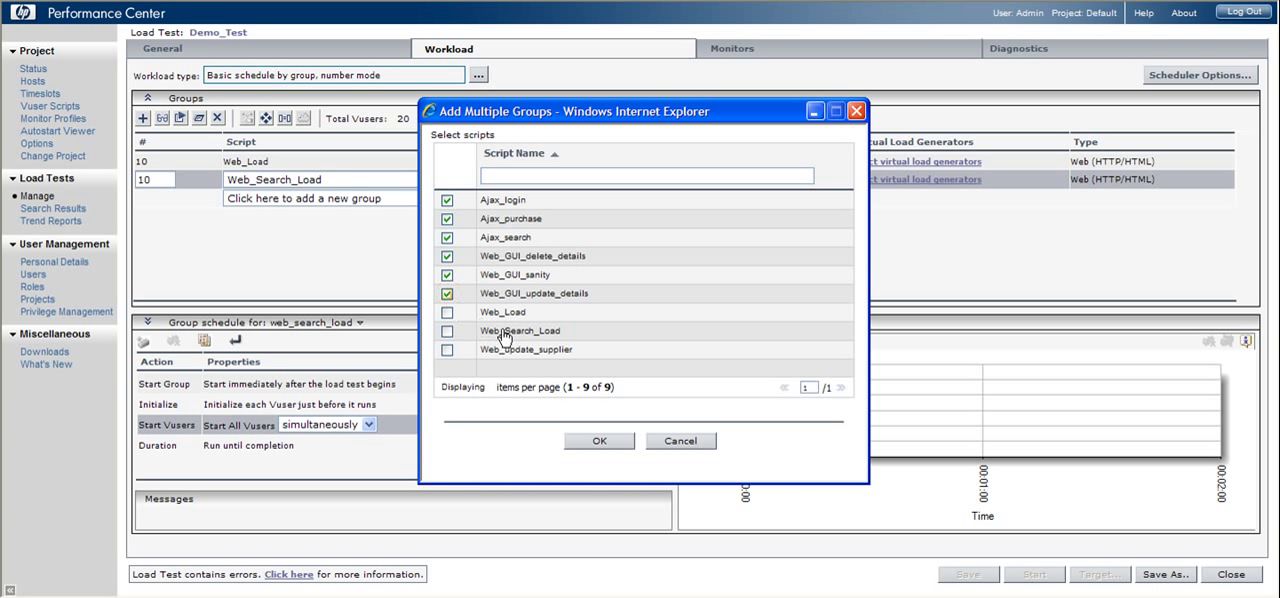
left_click(596, 446)
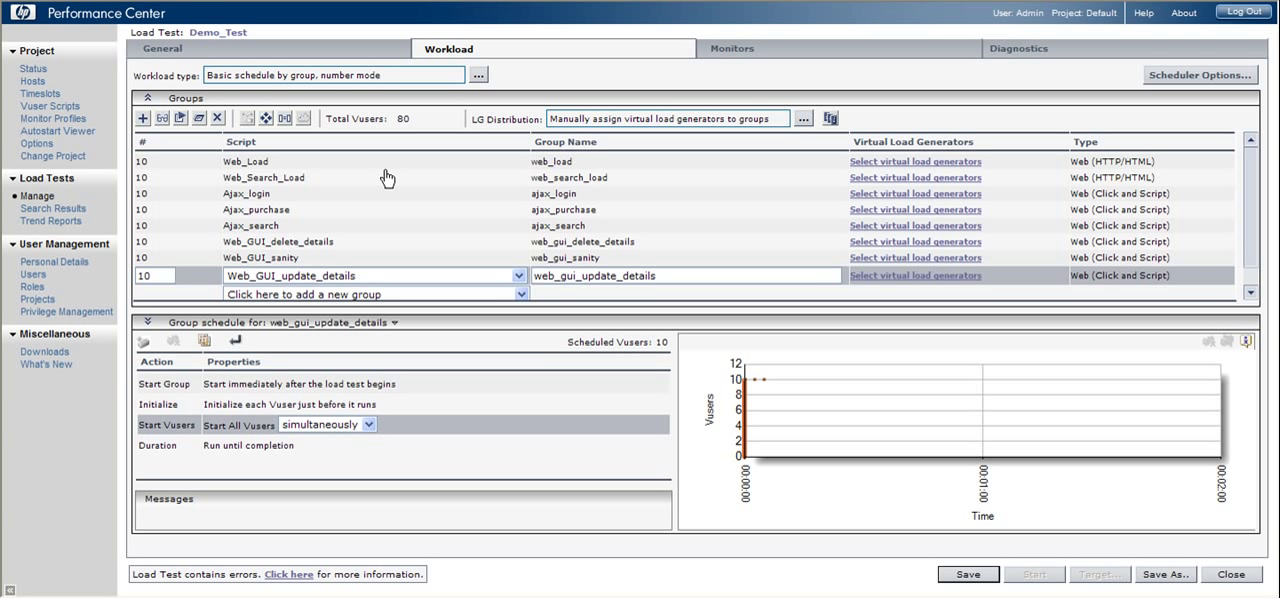
Assign load generators LG1, LG2, LG3 and LG4 to the groups web_load, web_search_load, ajax_login and ajax_purchase in the multiple assignment.
left_click(832, 120)
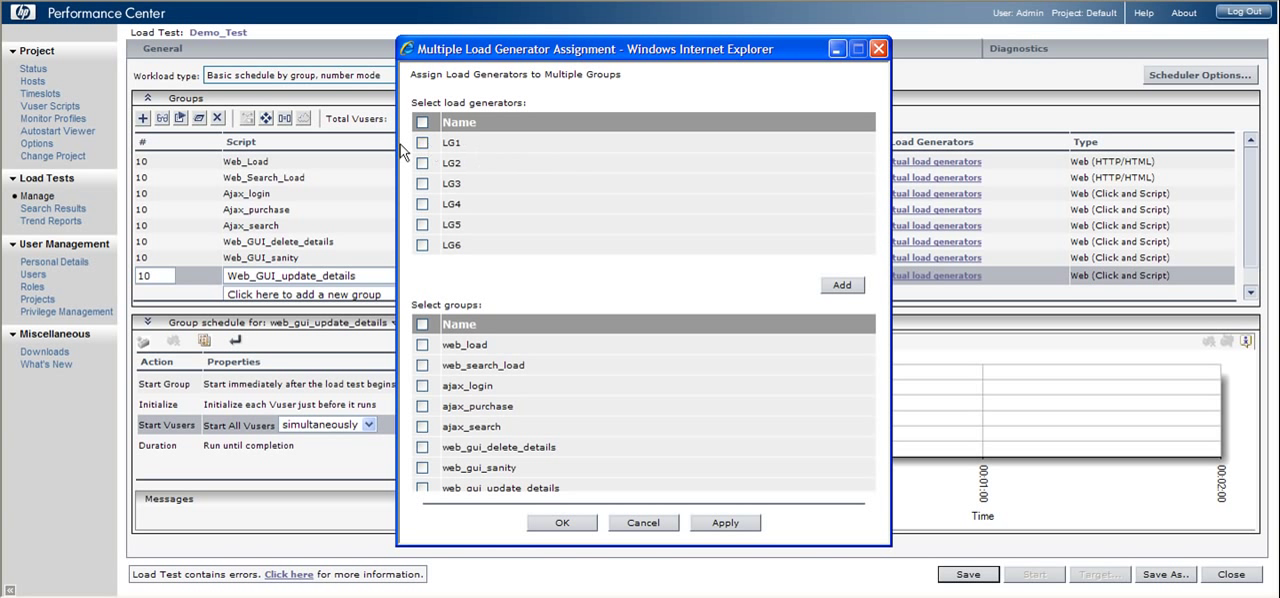
left_click(422, 143)
left_click(422, 163)
left_click(422, 183)
left_click(422, 345)
left_click(422, 365)
left_click(422, 386)
left_click(423, 406)
left_click(722, 523)
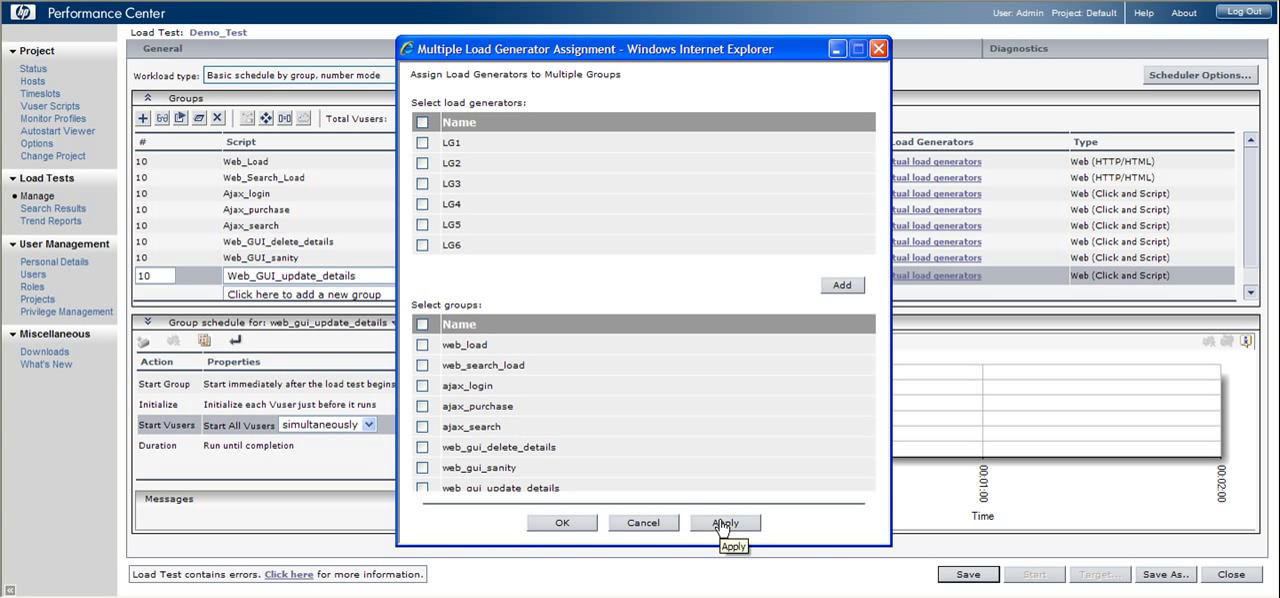
Assign load generators LG5 and LG6 to ajax_search, web_gui_delete_details, web_gui_sanity and web_gui_update_details, and finish the multiple assignment.
left_click(423, 225)
left_click(423, 245)
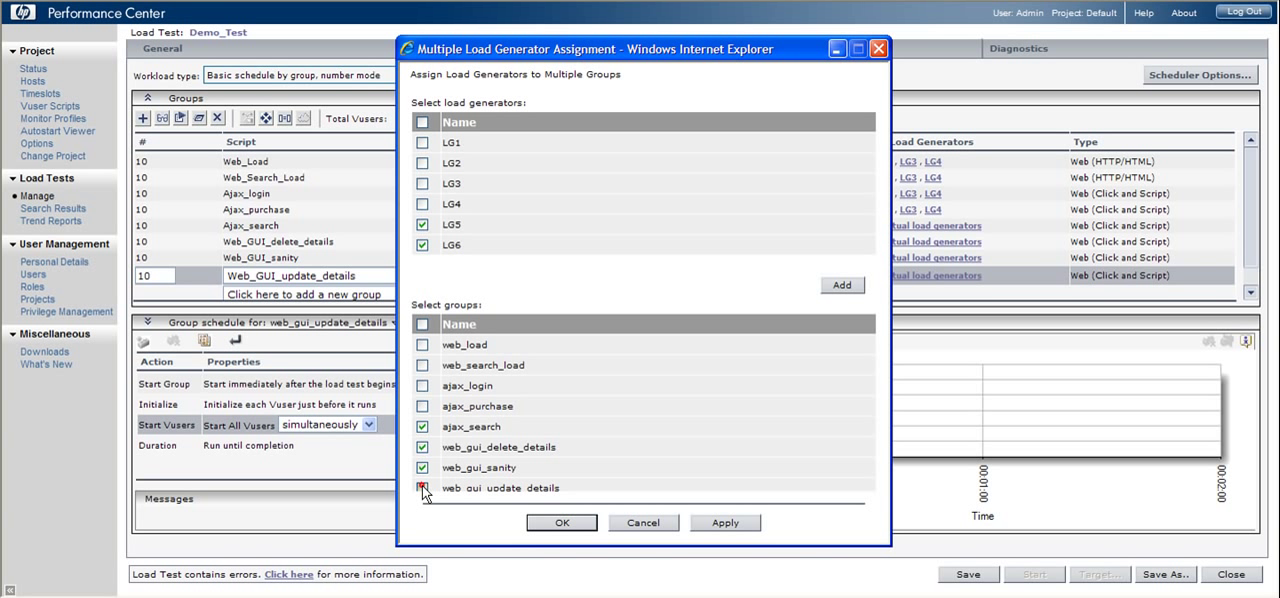
left_click(726, 523)
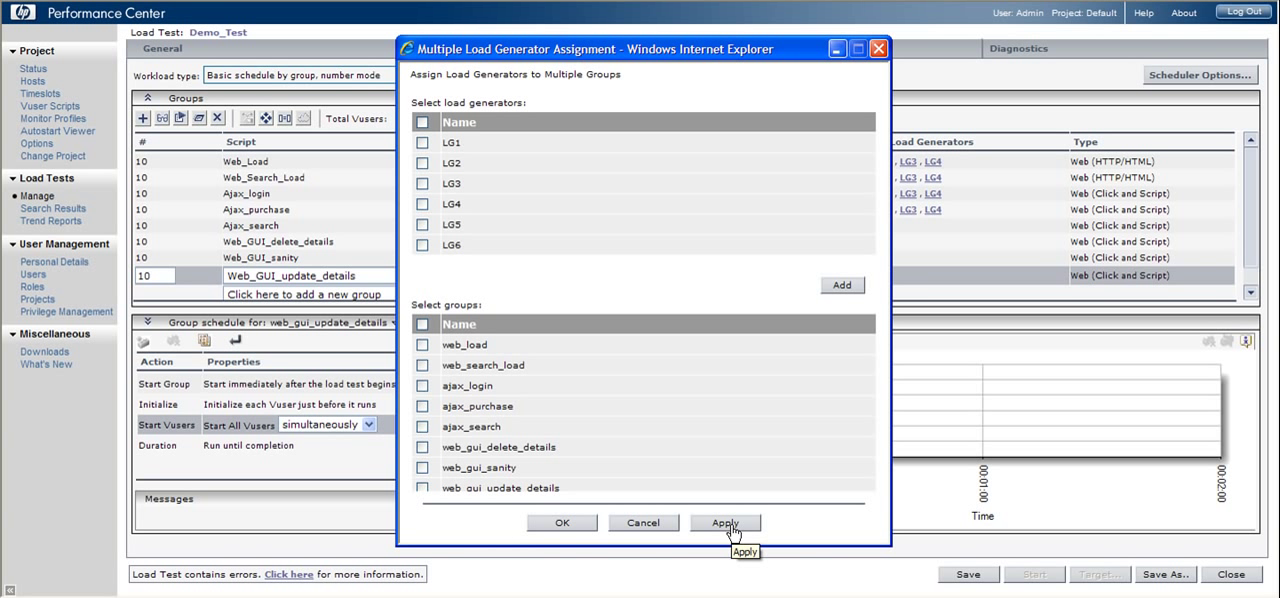
left_click(577, 523)
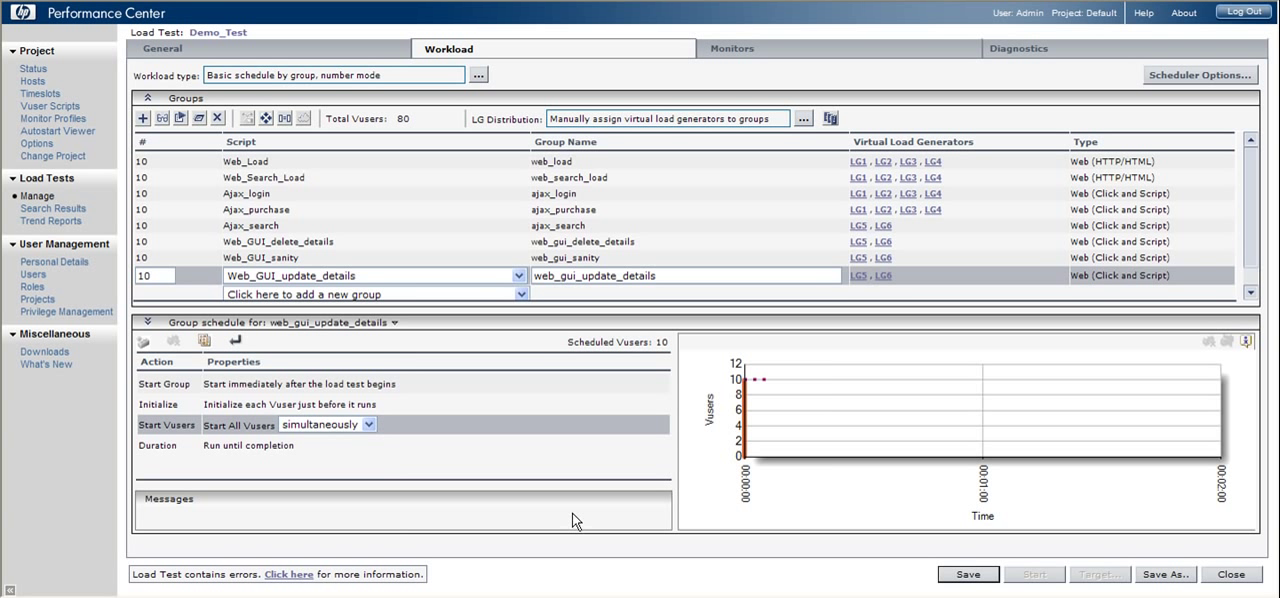